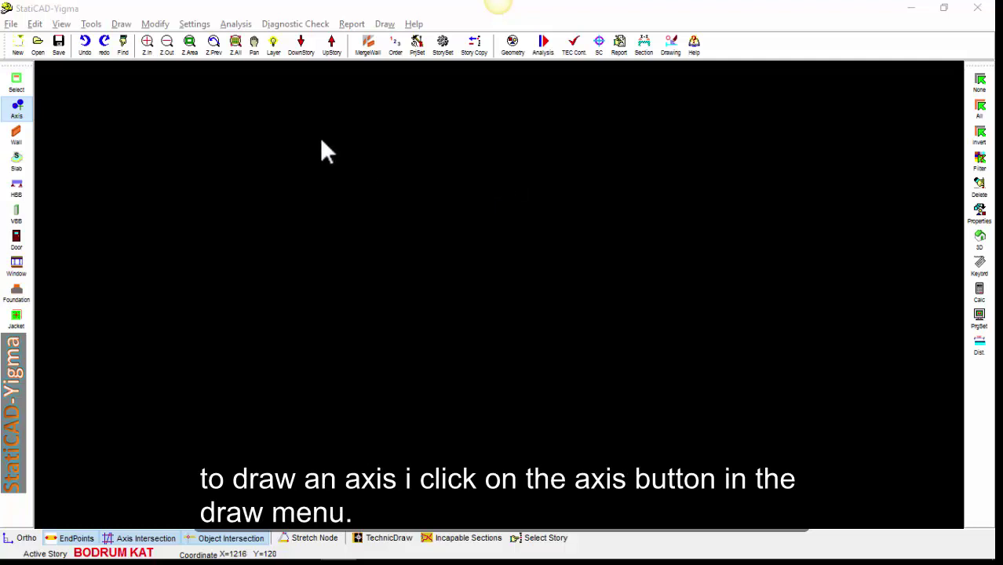
- Draw one horizontal and one vertical origin axis, both at a distance of 0 cm
{"action": "left_click", "coordinate": [15, 113]}
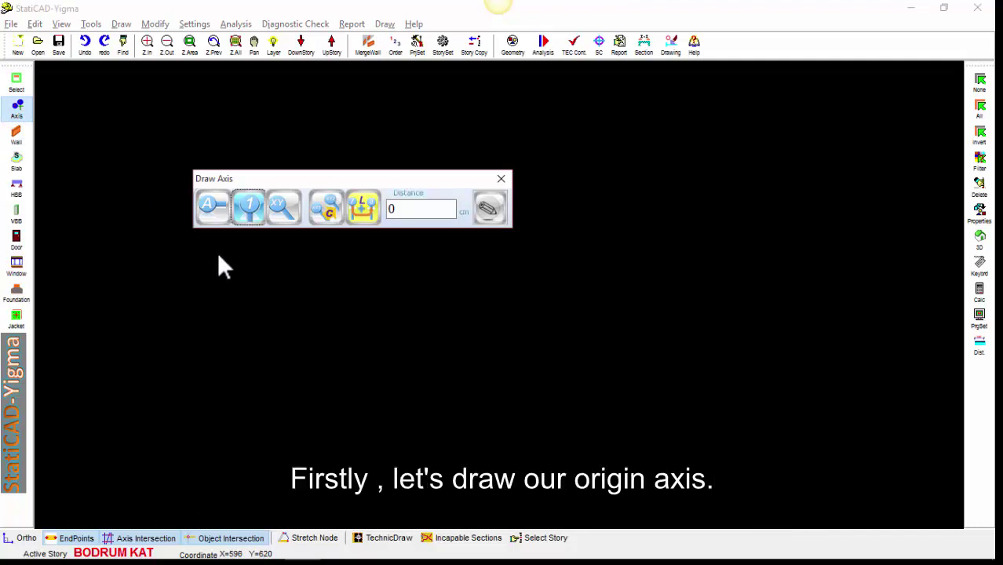
{"action": "left_click", "coordinate": [220, 206]}
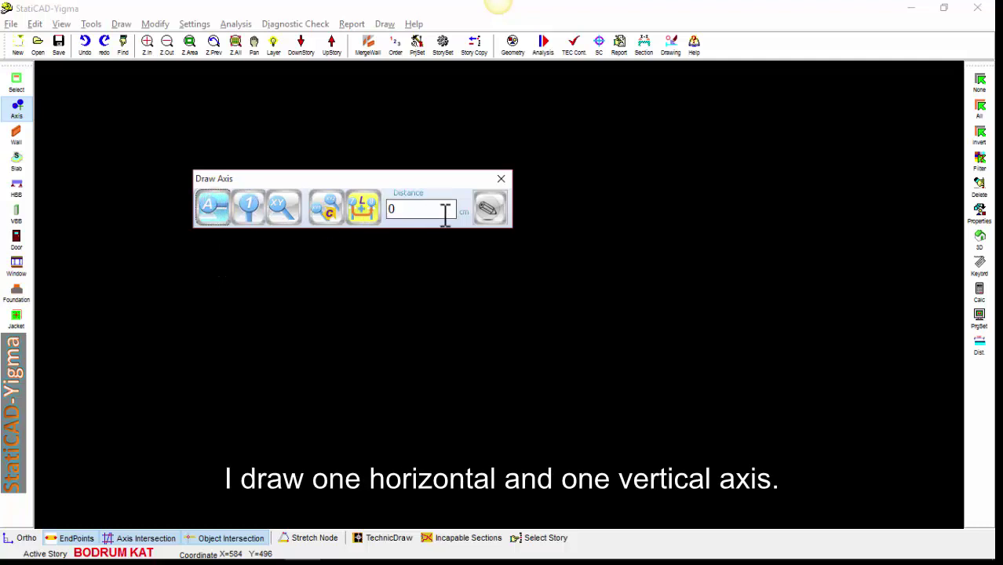
{"action": "left_click", "coordinate": [488, 209]}
{"action": "left_click", "coordinate": [249, 206]}
{"action": "left_click", "coordinate": [485, 210]}
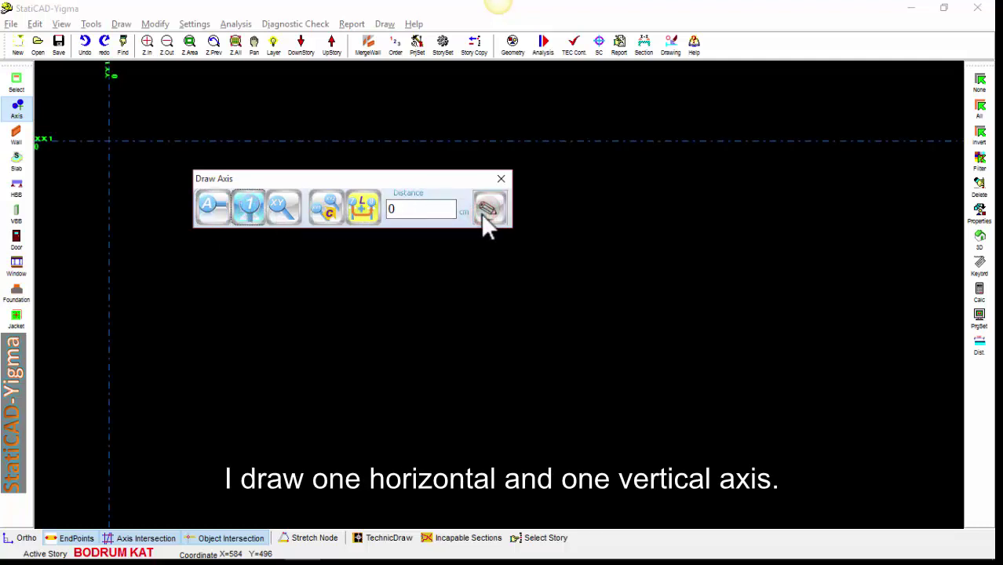
{"action": "left_click", "coordinate": [497, 178]}
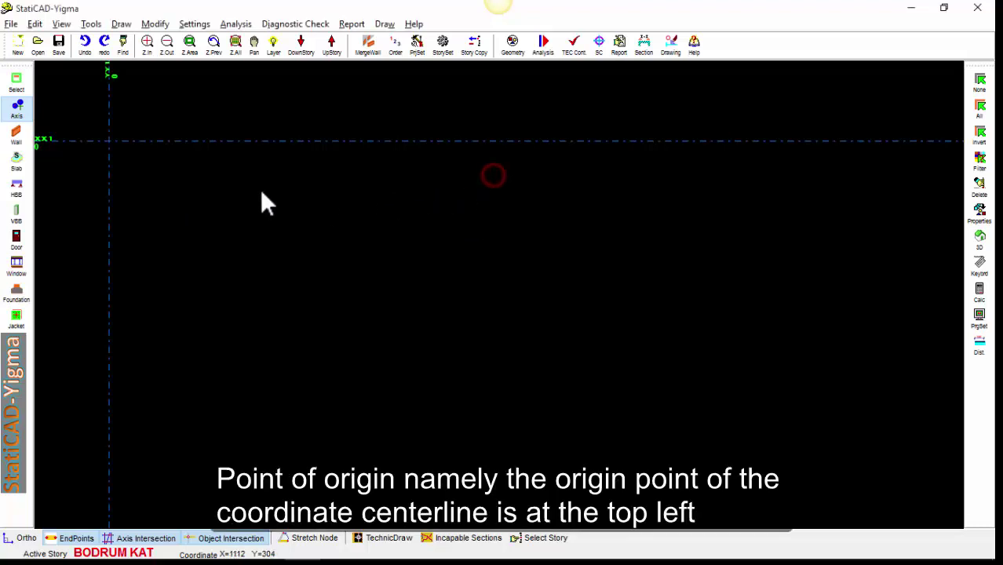
{"action": "scroll", "coordinate": [171, 176], "scroll_direction": "up", "scroll_amount": 2}
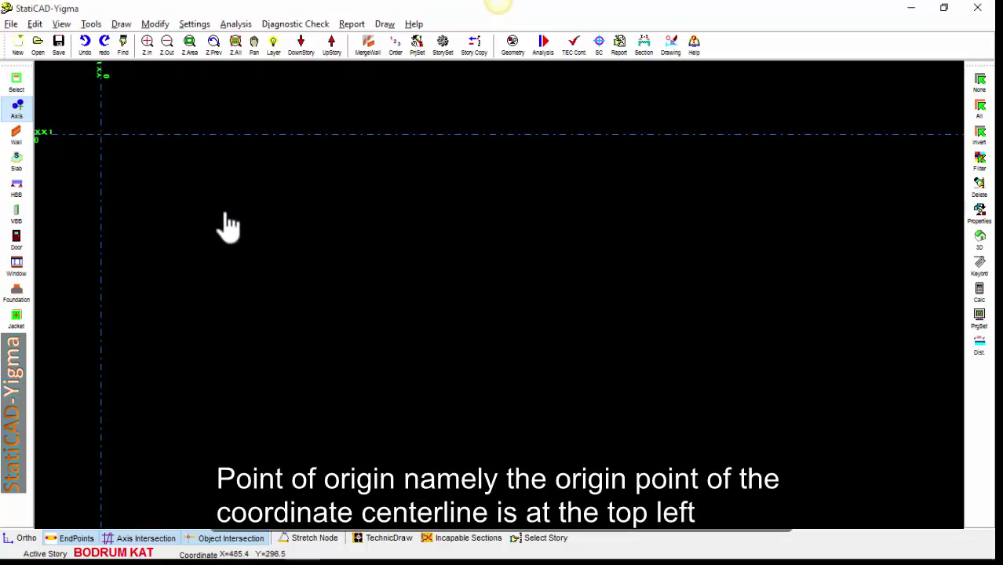
{"action": "scroll", "coordinate": [238, 212], "scroll_direction": "down", "scroll_amount": 2}
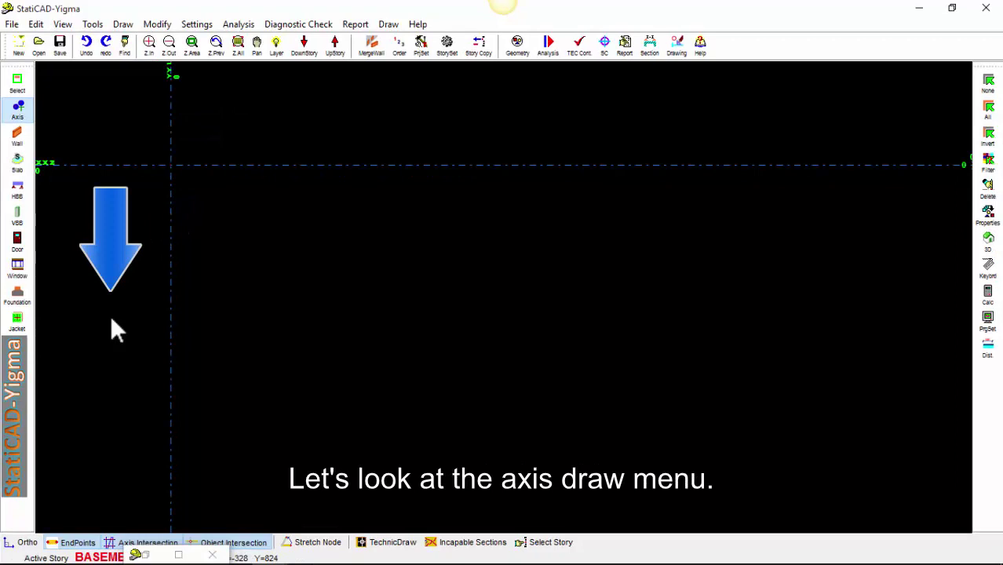
- Examine the axis drawing modes: horizontal, vertical and inclined, measured from a selected axis or from the last axis
{"action": "left_click", "coordinate": [18, 110]}
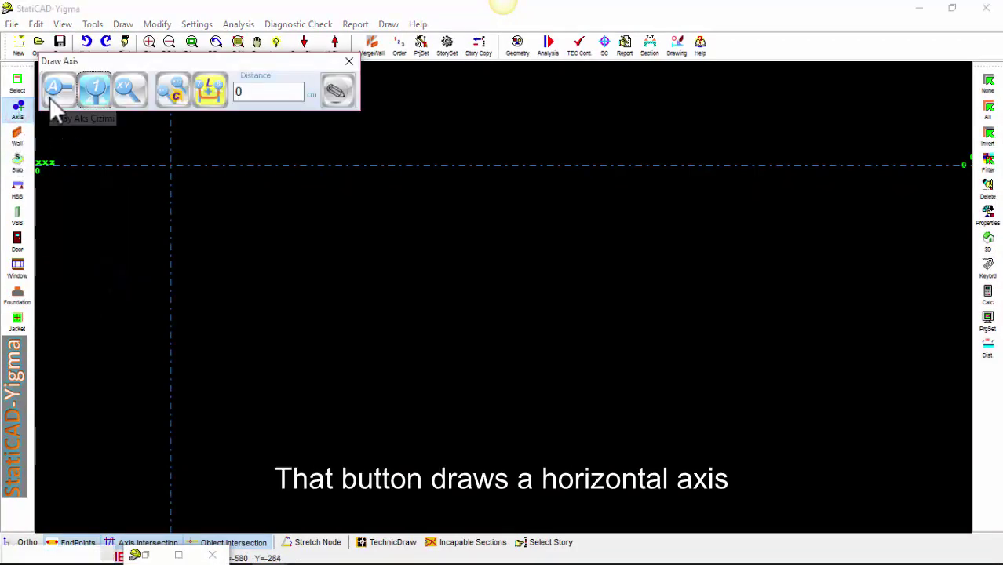
{"action": "left_click", "coordinate": [53, 101]}
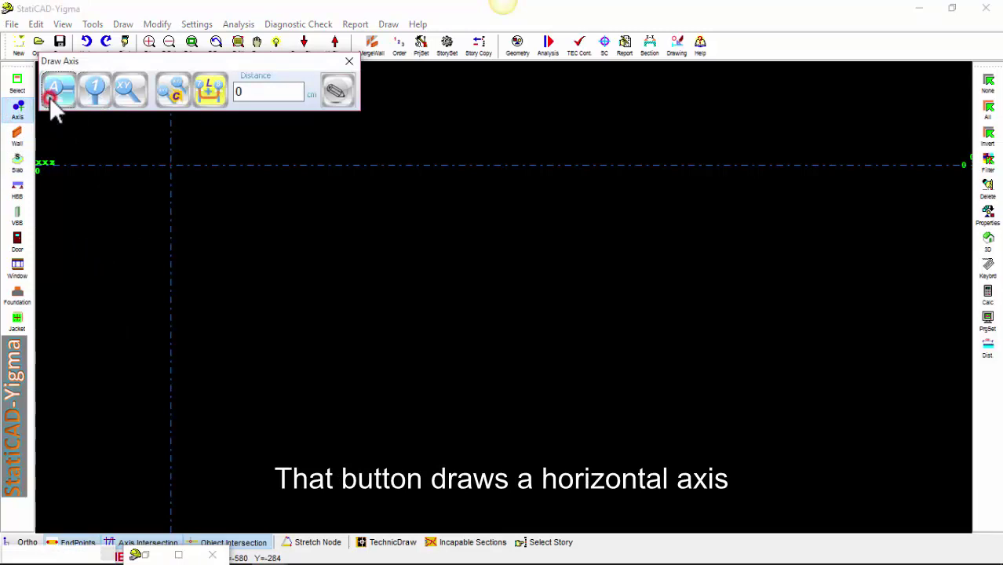
{"action": "left_click", "coordinate": [91, 94]}
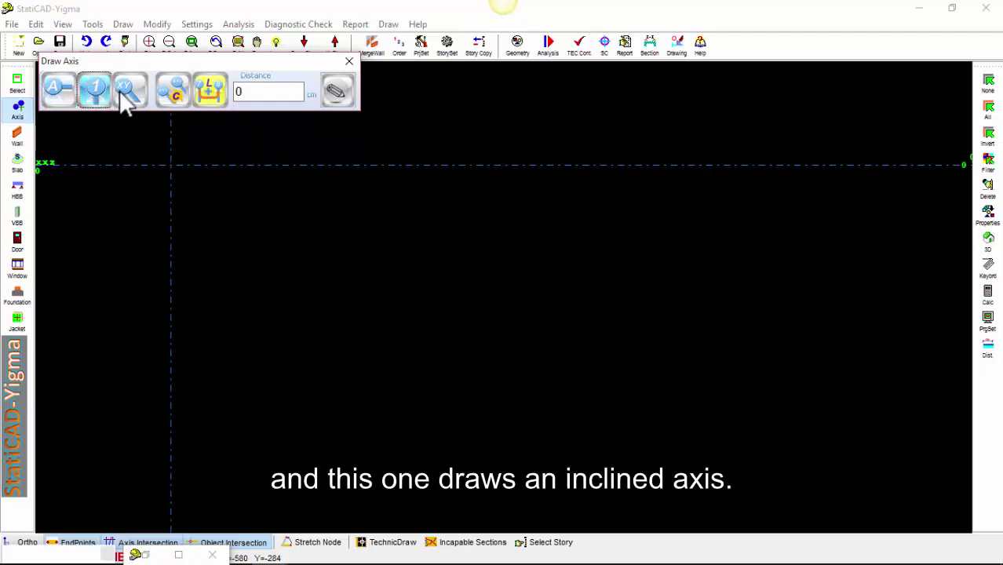
{"action": "left_click", "coordinate": [130, 98]}
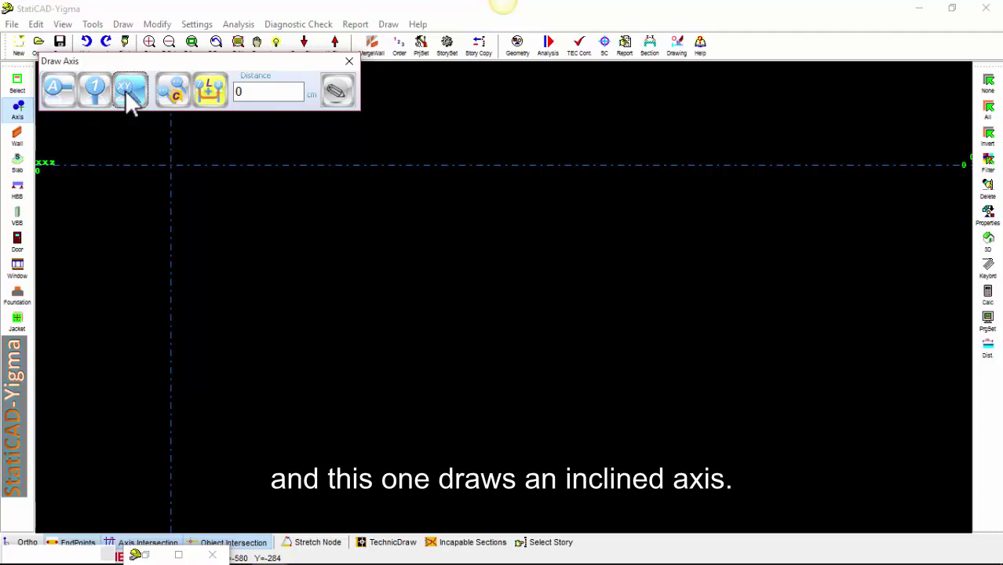
{"action": "left_click", "coordinate": [172, 96]}
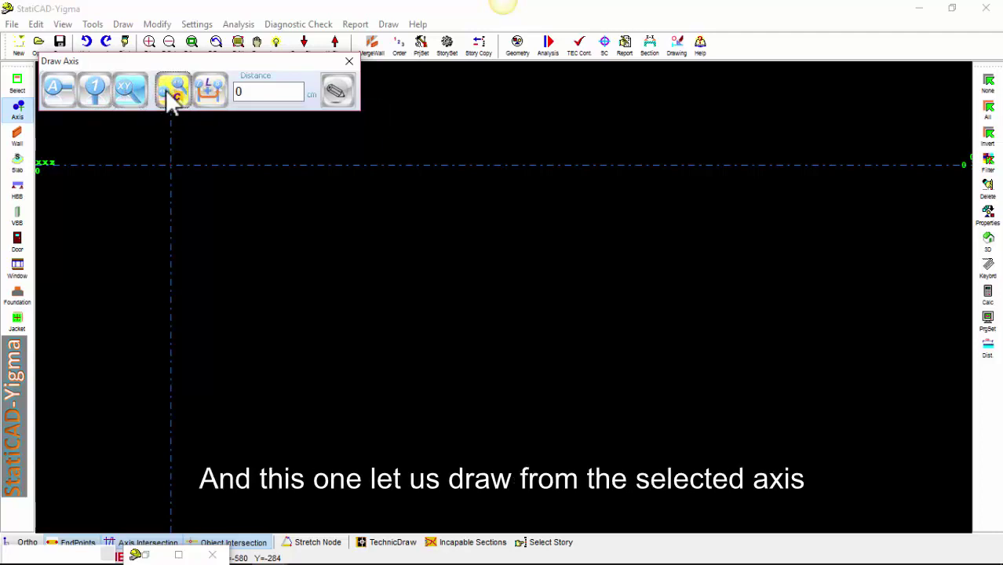
{"action": "left_click", "coordinate": [209, 90]}
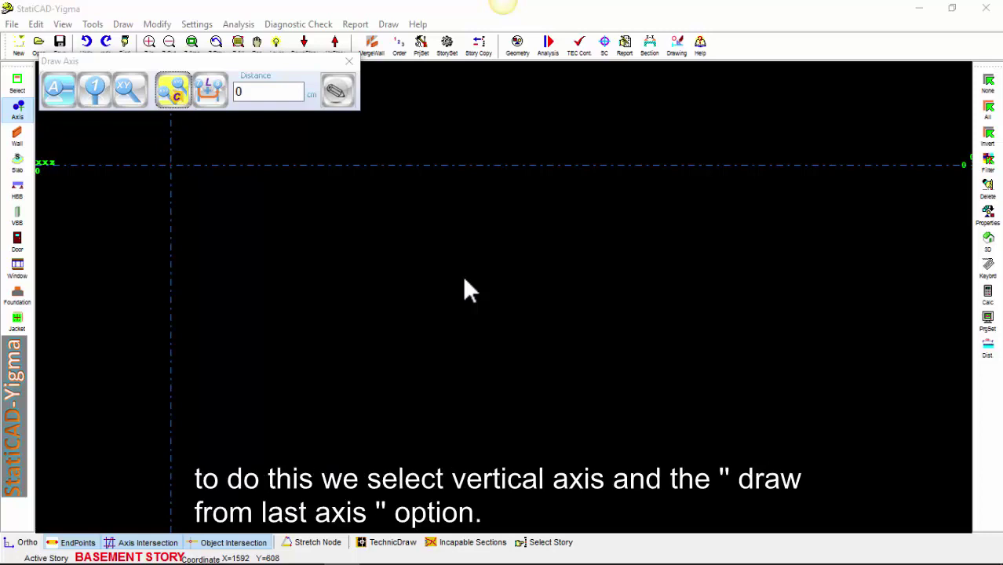
- Draw a vertical axis 500 cm from the last vertical axis, using the draw-from-last-axis option
{"action": "left_click", "coordinate": [94, 99]}
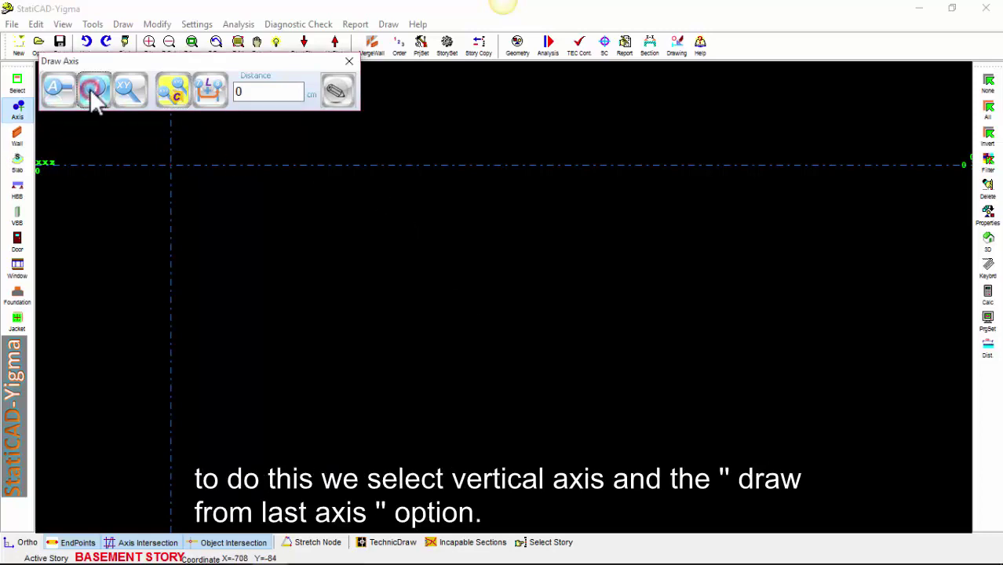
{"action": "left_click", "coordinate": [224, 93]}
{"action": "left_click", "coordinate": [246, 91]}
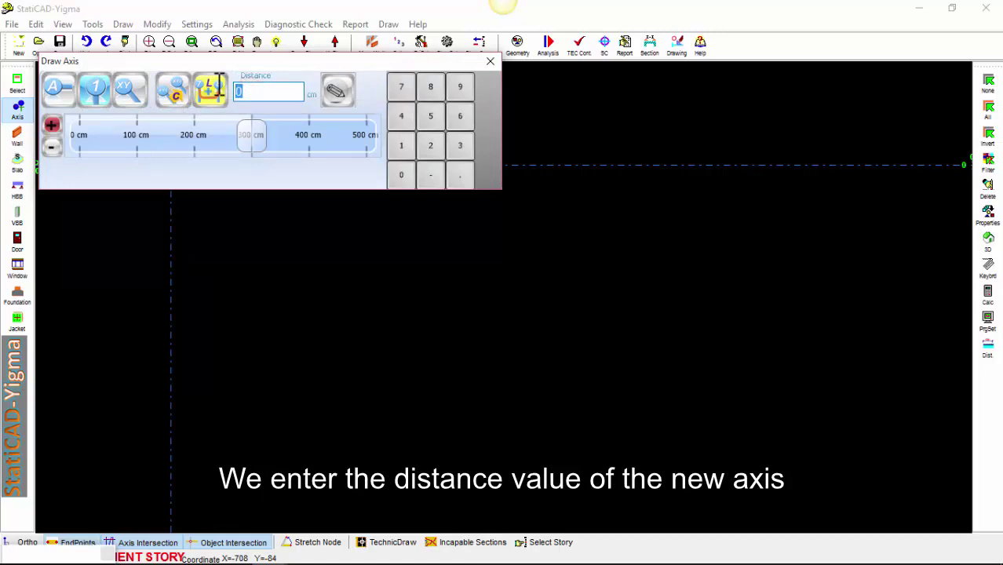
{"action": "type", "text": "50"}
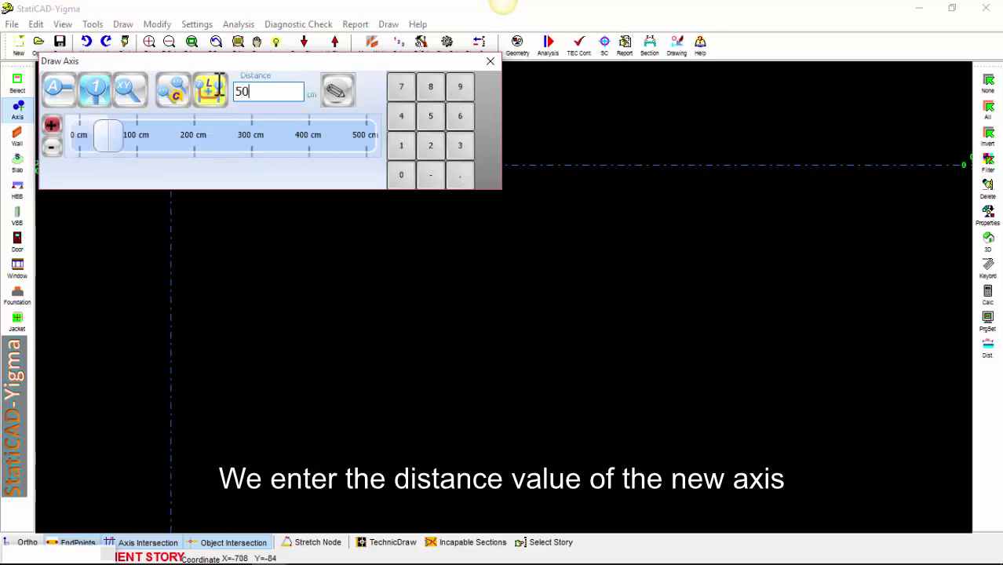
{"action": "type", "text": "0"}
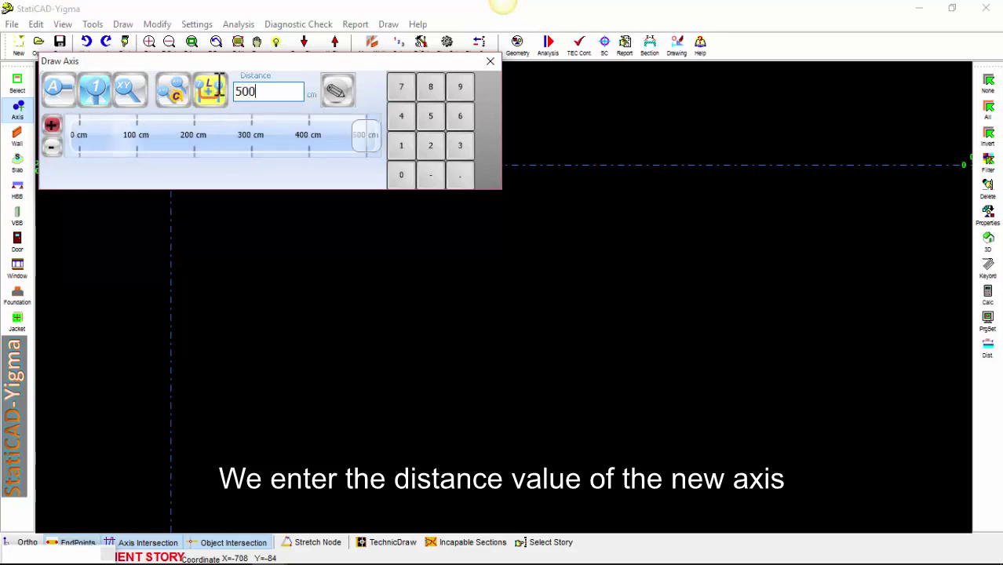
{"action": "left_click", "coordinate": [342, 88]}
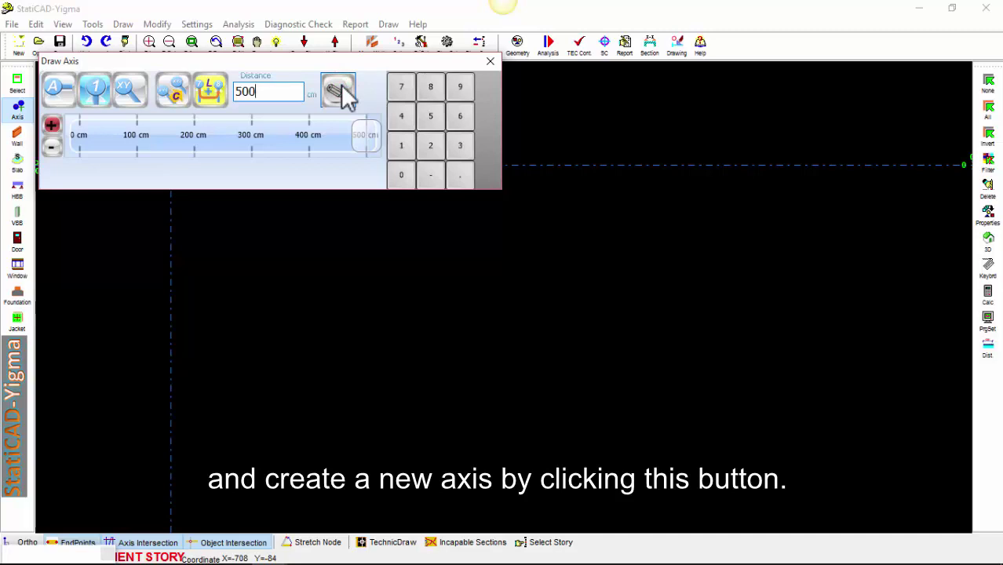
{"action": "left_click", "coordinate": [340, 91]}
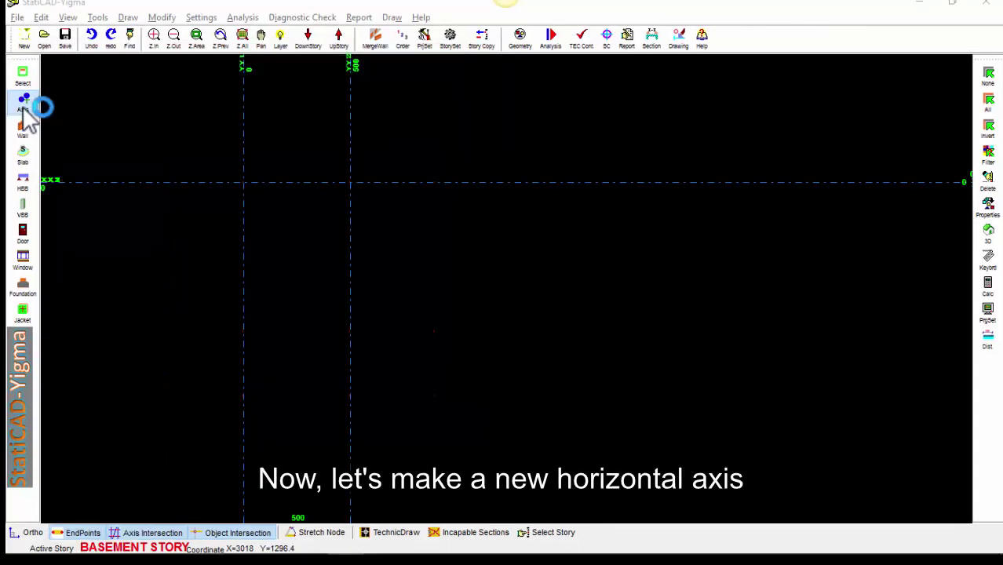
- Draw a horizontal axis 600 cm from the horizontal origin axis
{"action": "left_click", "coordinate": [24, 106]}
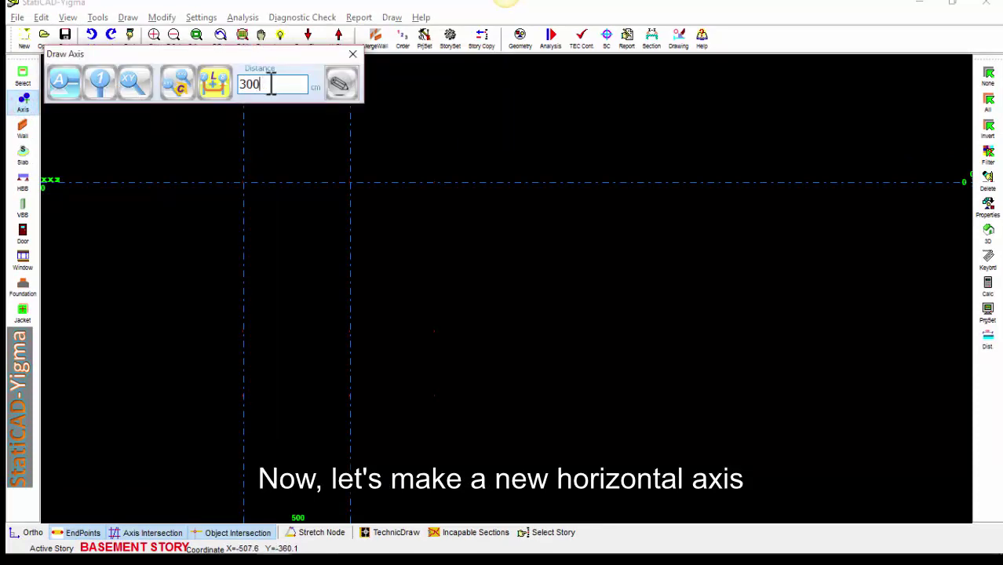
{"action": "left_click", "coordinate": [73, 88]}
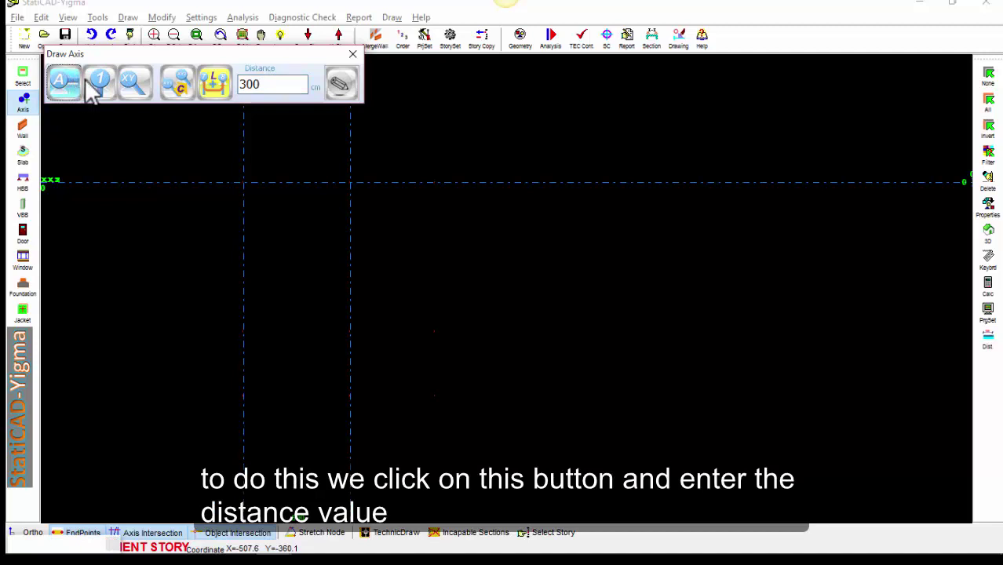
{"action": "left_click", "coordinate": [275, 85]}
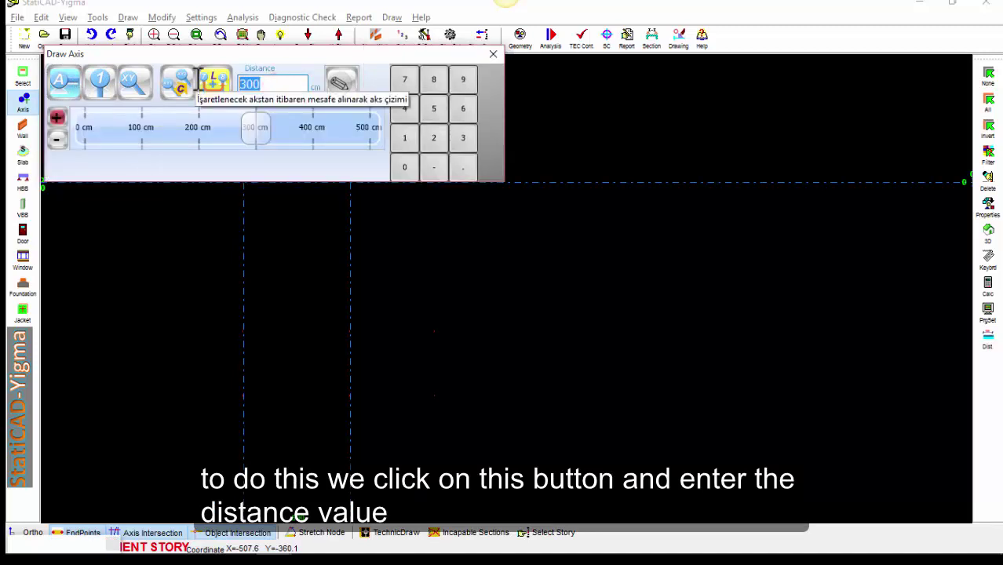
{"action": "type", "text": "600"}
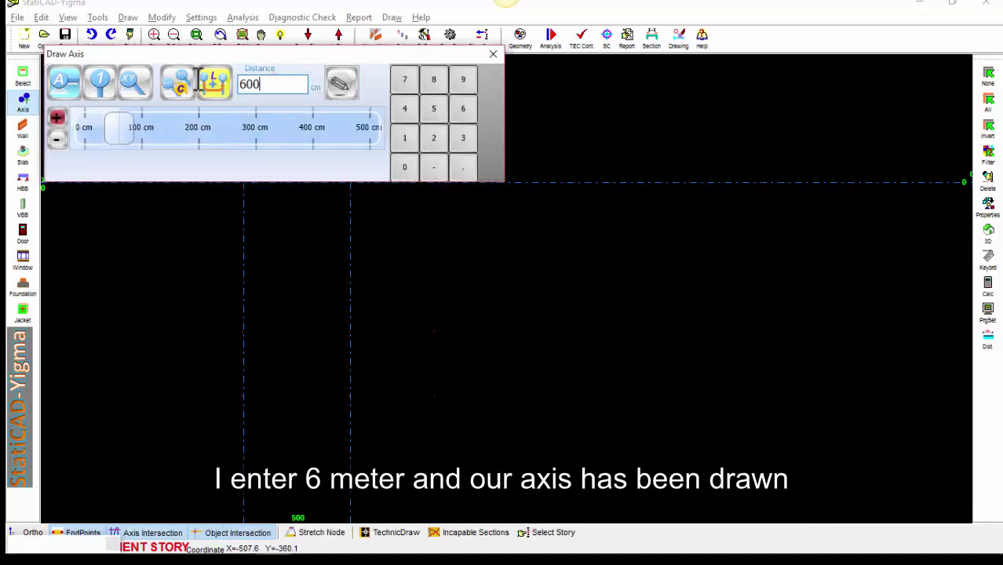
{"action": "left_click", "coordinate": [354, 81]}
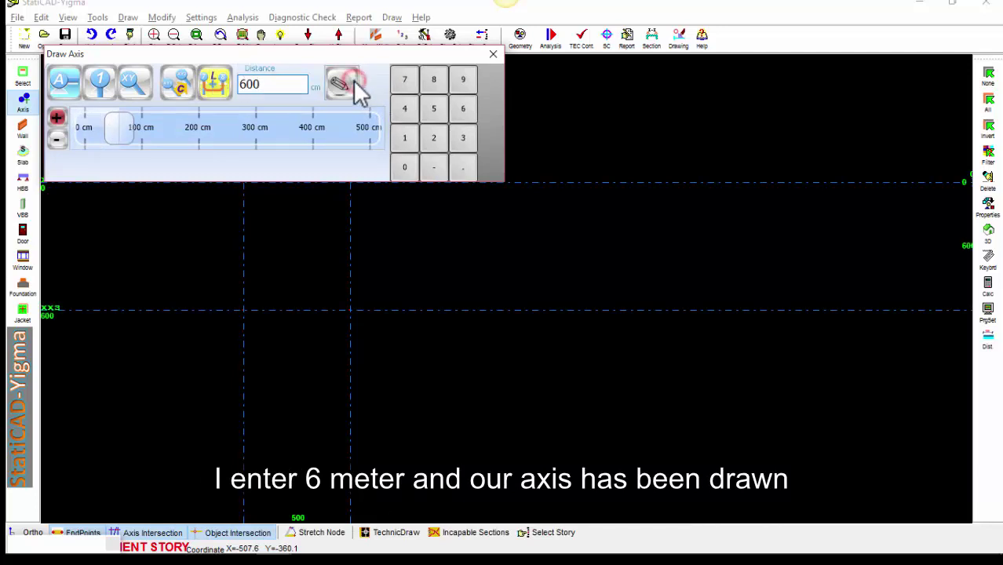
{"action": "middle_click_drag", "start_coordinate": [342, 229], "coordinate": [350, 313]}
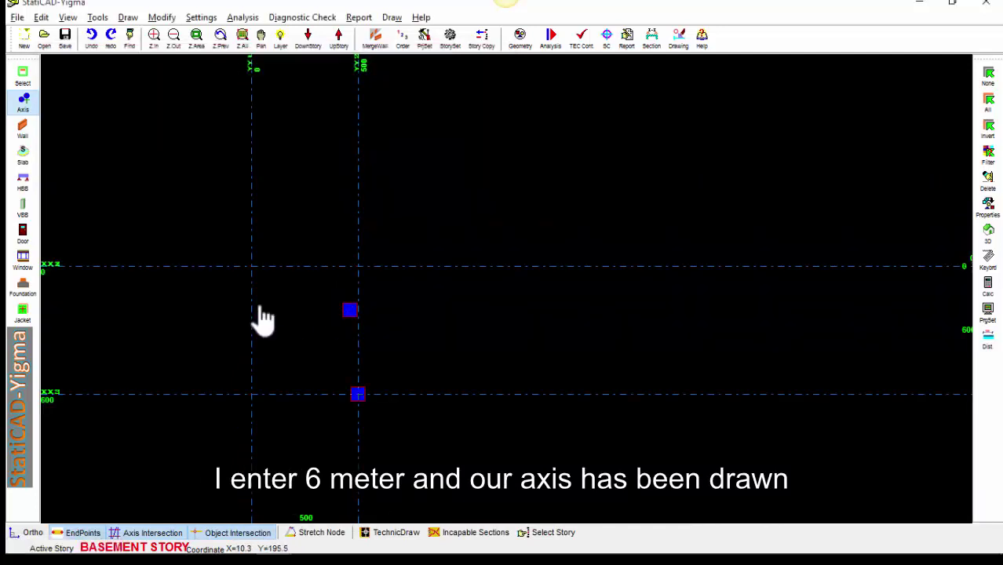
{"action": "middle_click_drag", "start_coordinate": [254, 308], "coordinate": [376, 268]}
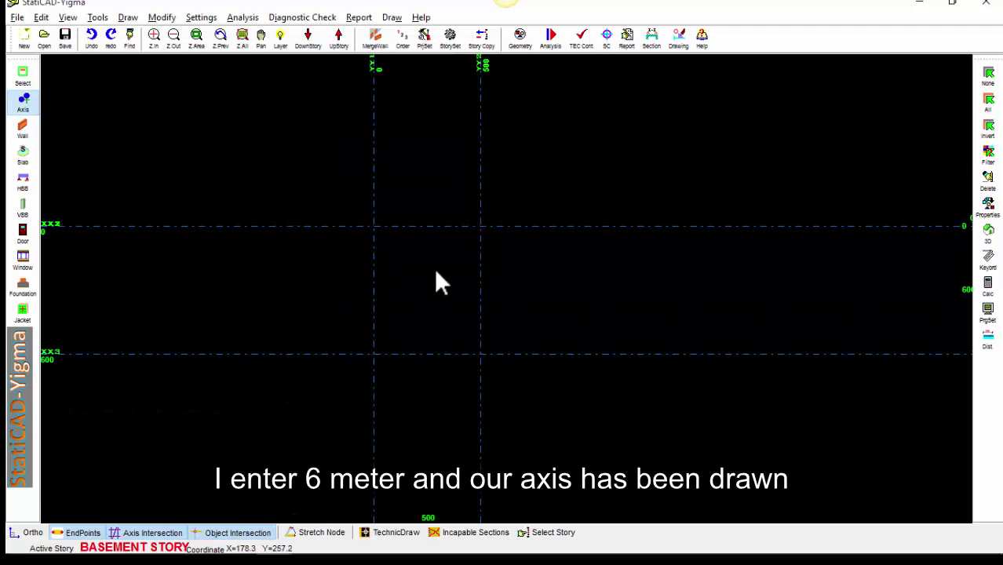
- Draw another vertical axis 200 cm from the last vertical axis drawn
{"action": "left_click", "coordinate": [22, 103]}
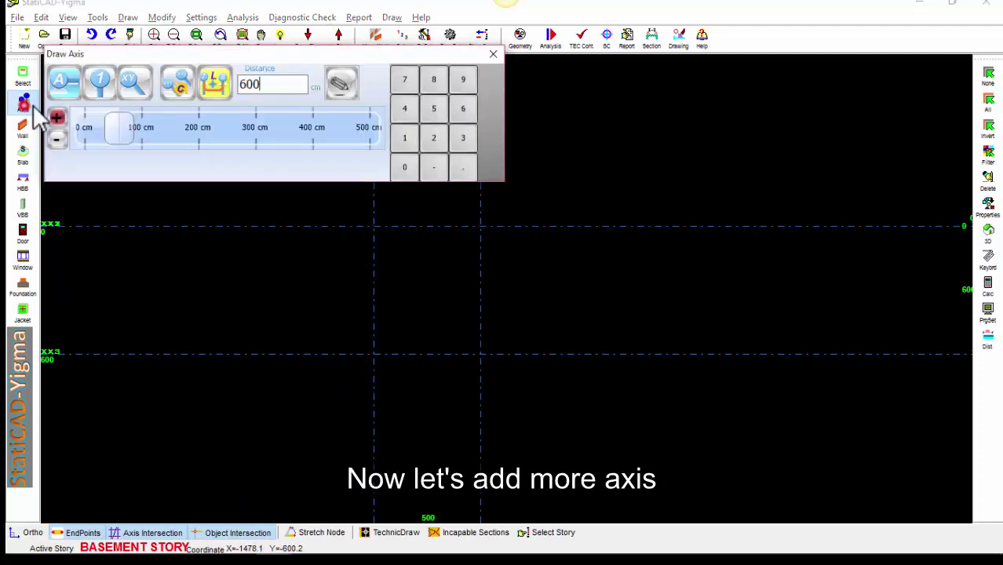
{"action": "double_click", "coordinate": [274, 85]}
{"action": "type", "text": "200"}
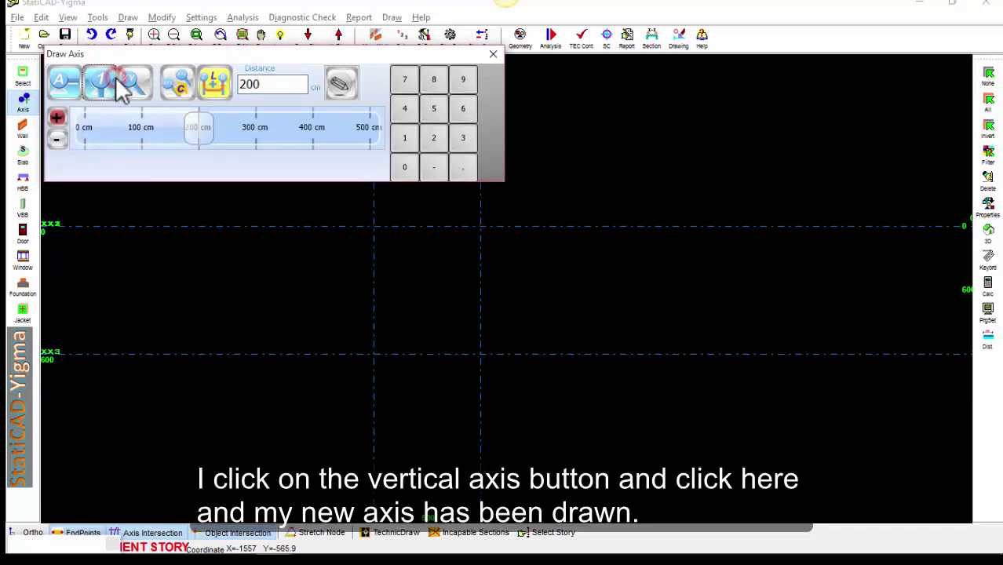
{"action": "left_click", "coordinate": [115, 80]}
{"action": "left_click", "coordinate": [353, 284]}
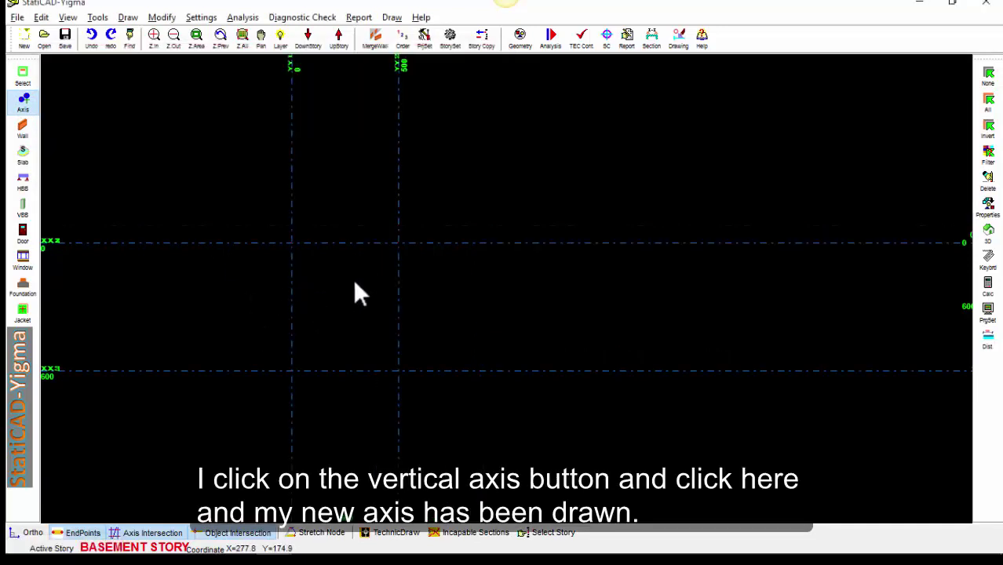
{"action": "left_click", "coordinate": [22, 97]}
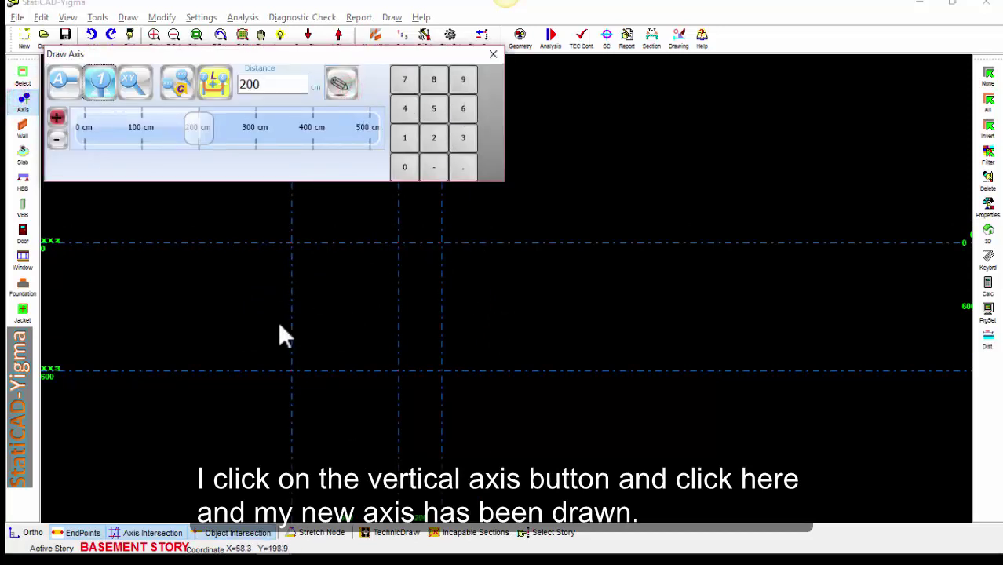
{"action": "left_click", "coordinate": [291, 369]}
{"action": "scroll", "coordinate": [429, 383], "scroll_direction": "up", "scroll_amount": 2}
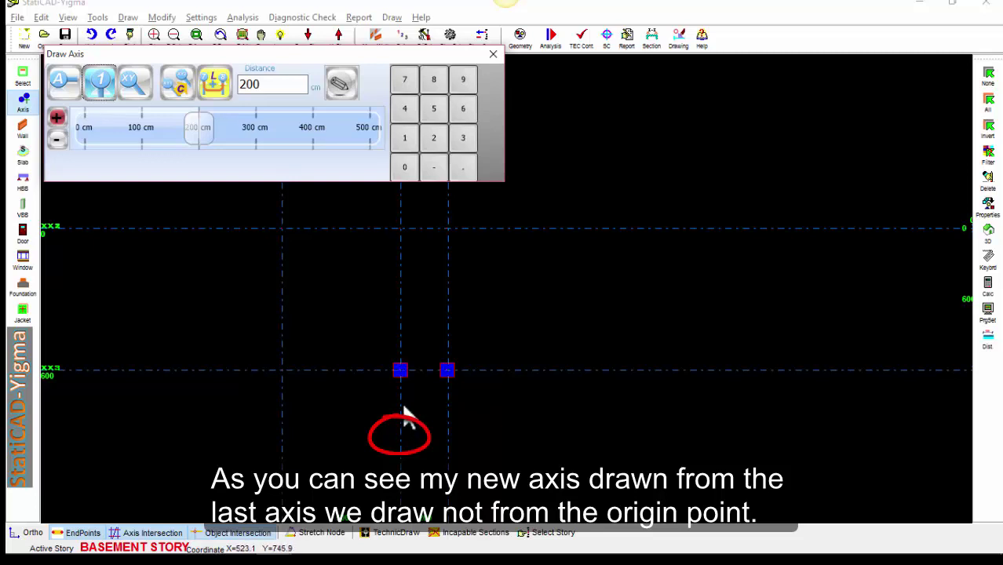
{"action": "scroll", "coordinate": [402, 385], "scroll_direction": "up", "scroll_amount": 1}
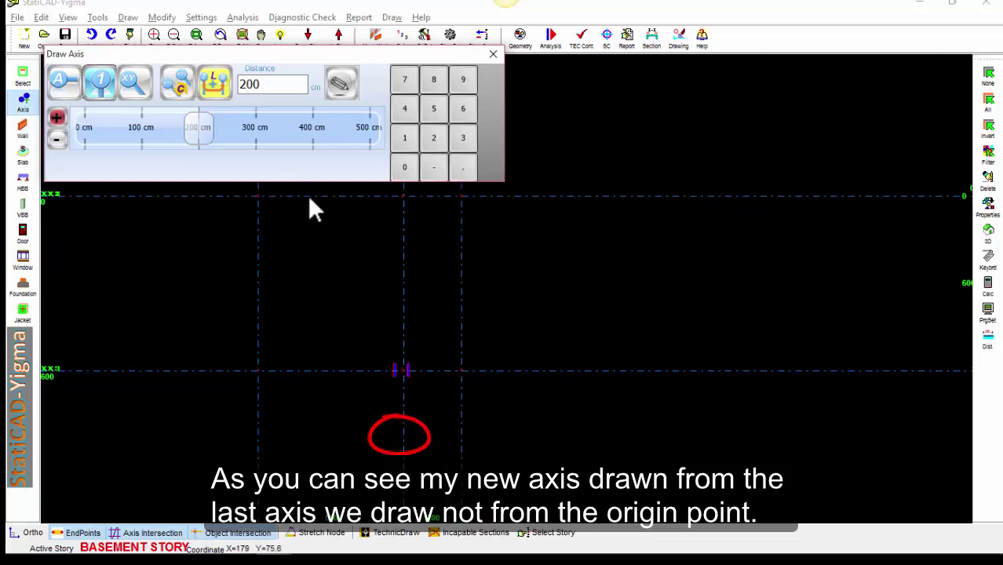
{"action": "scroll", "coordinate": [416, 464], "scroll_direction": "down", "scroll_amount": 1}
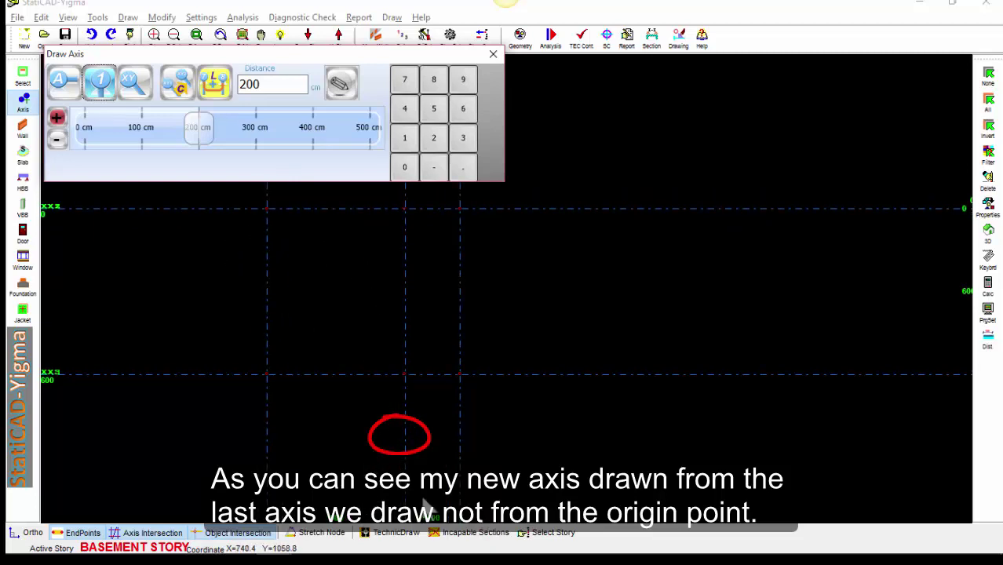
- Draw a horizontal axis 500 cm from the last horizontal axis
{"action": "left_click", "coordinate": [71, 86]}
{"action": "key", "text": "Escape"}
{"action": "middle_click_drag", "start_coordinate": [343, 302], "coordinate": [324, 264]}
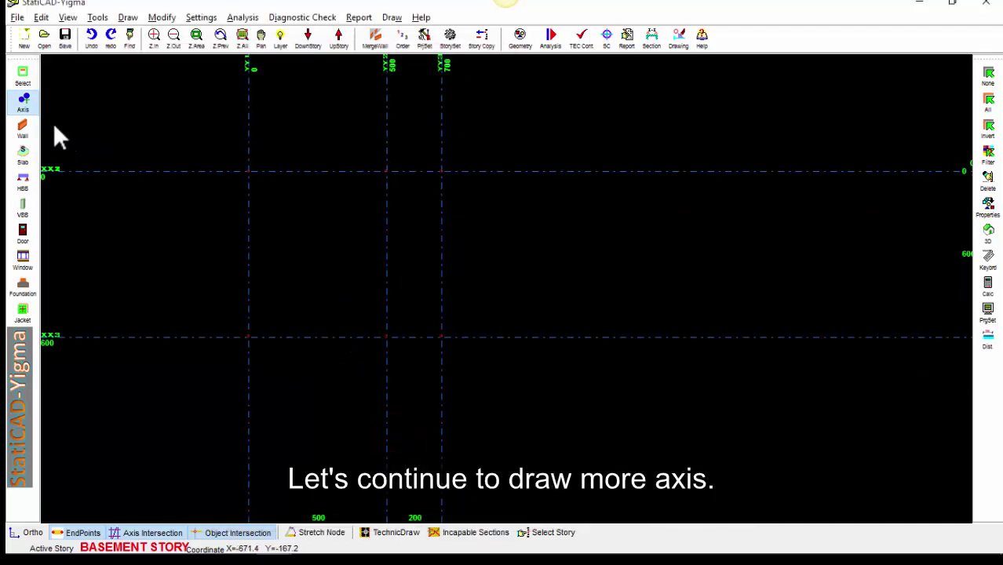
{"action": "left_click", "coordinate": [23, 102]}
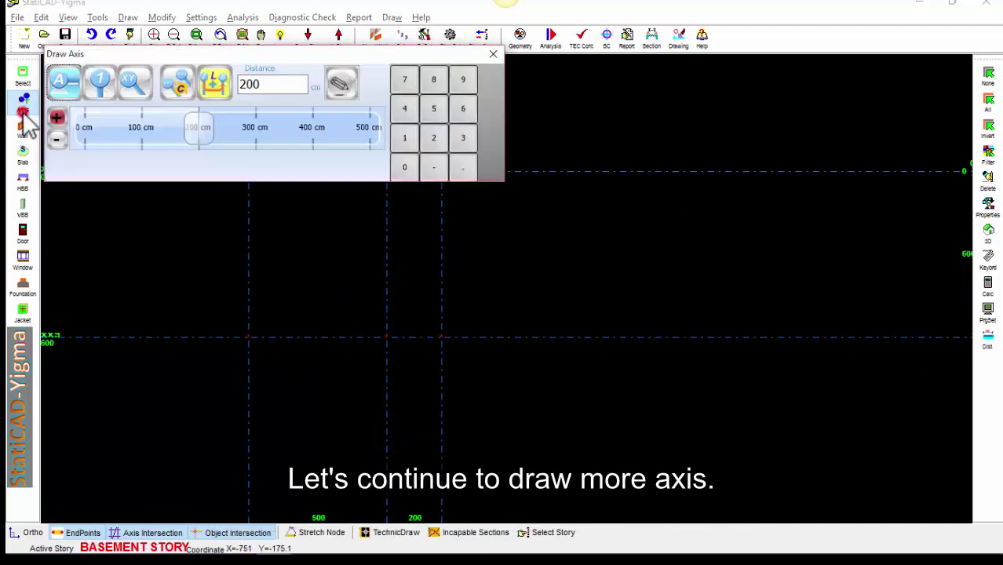
{"action": "double_click", "coordinate": [259, 84]}
{"action": "type", "text": "500"}
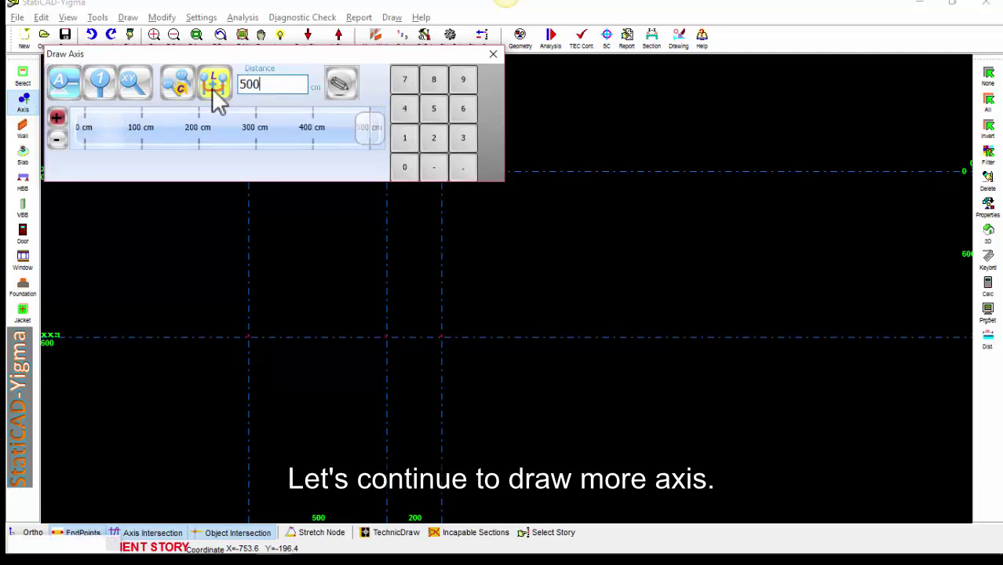
{"action": "left_click", "coordinate": [343, 87]}
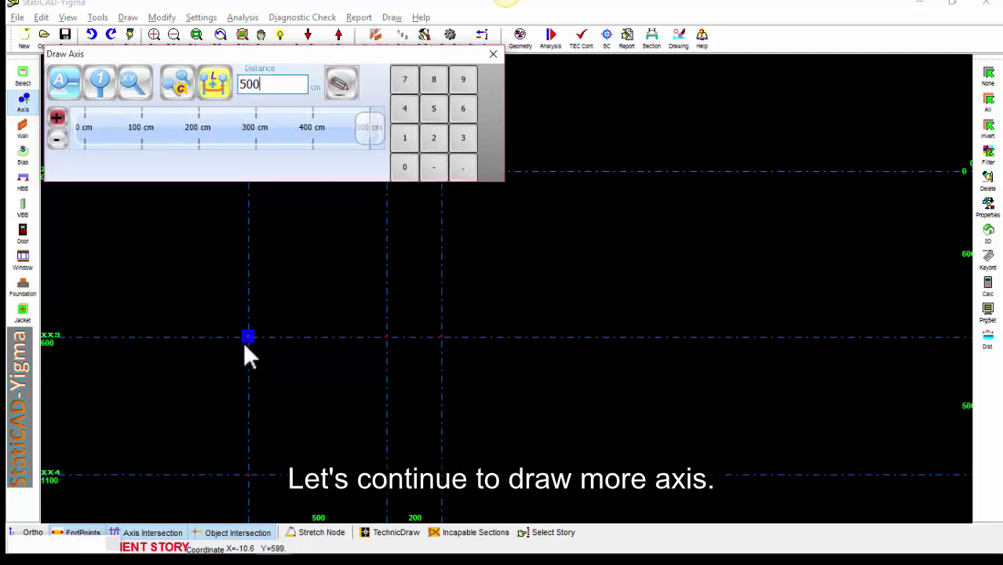
{"action": "left_click", "coordinate": [247, 338]}
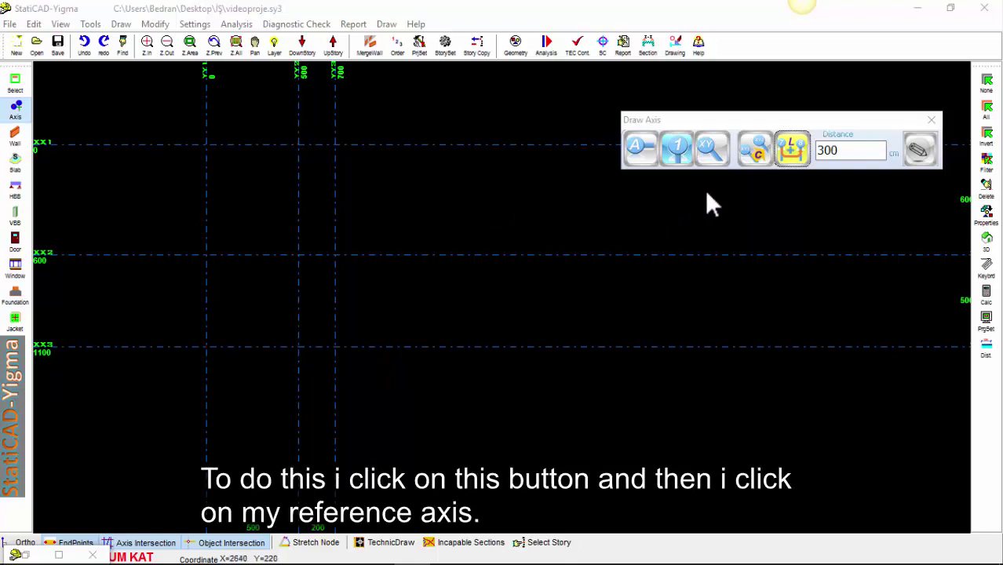
- Draw a vertical axis 300 cm from the vertical origin axis, using the draw-from-selected-axis option
{"action": "left_click", "coordinate": [756, 150]}
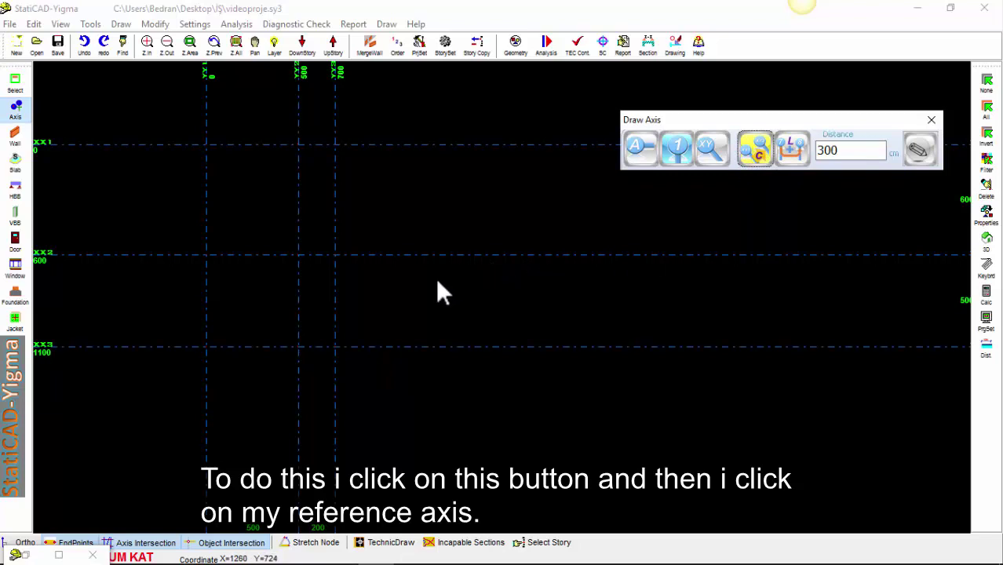
{"action": "left_click", "coordinate": [299, 255]}
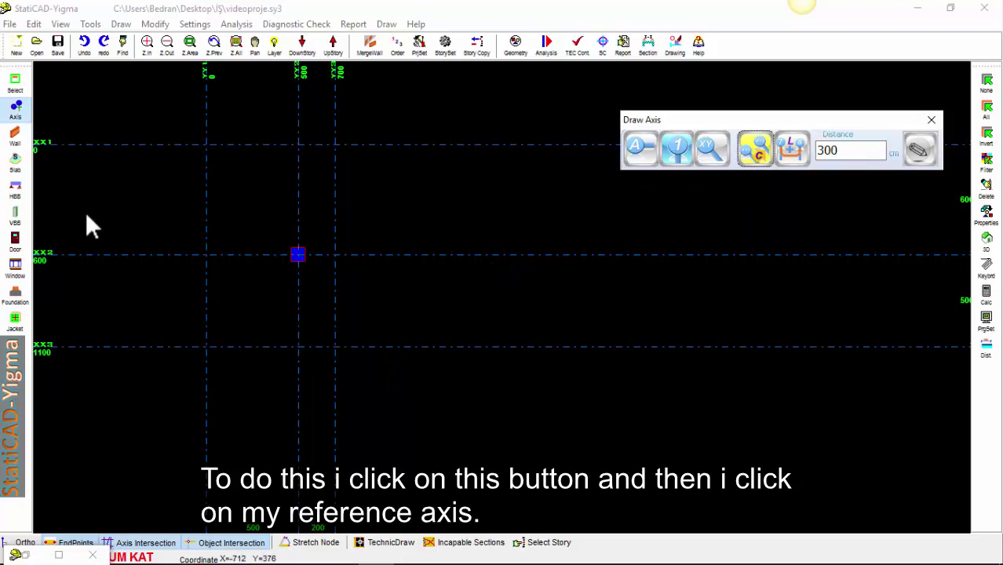
{"action": "left_click", "coordinate": [206, 206]}
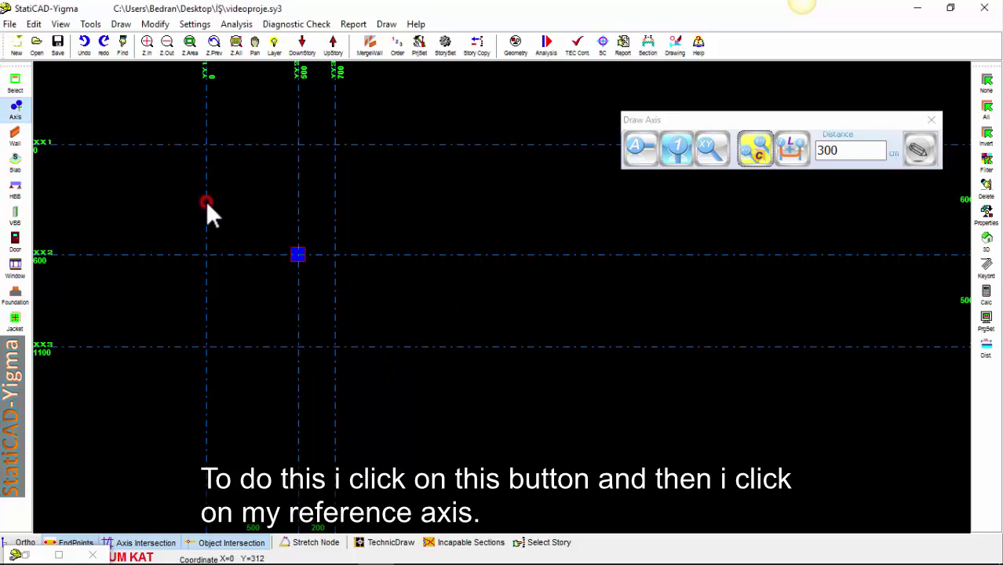
{"action": "left_click", "coordinate": [920, 157]}
{"action": "scroll", "coordinate": [252, 435], "scroll_direction": "up", "scroll_amount": 2}
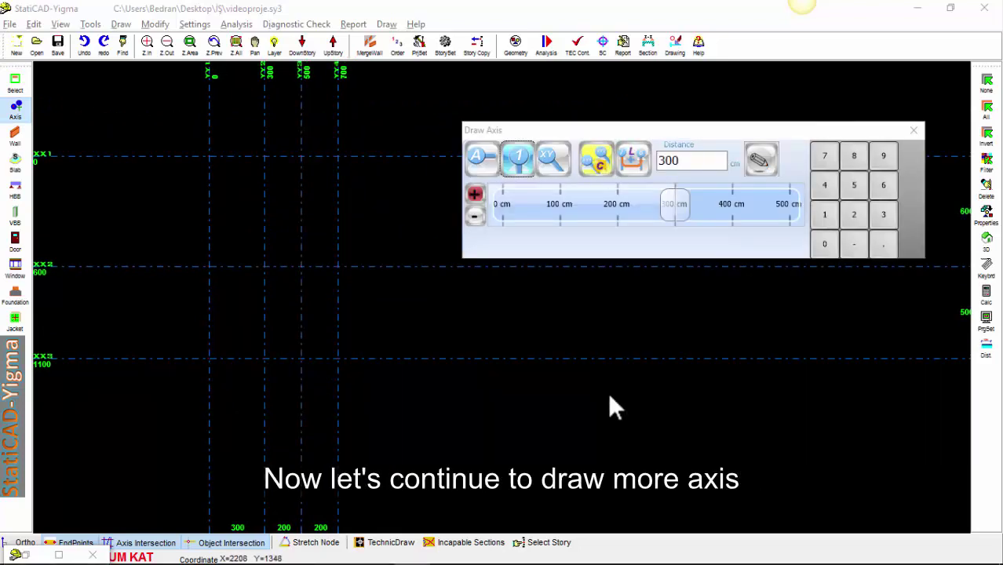
- Draw a horizontal axis at a distance of -200 cm from the selected 600 cm horizontal axis
{"action": "left_click", "coordinate": [689, 160]}
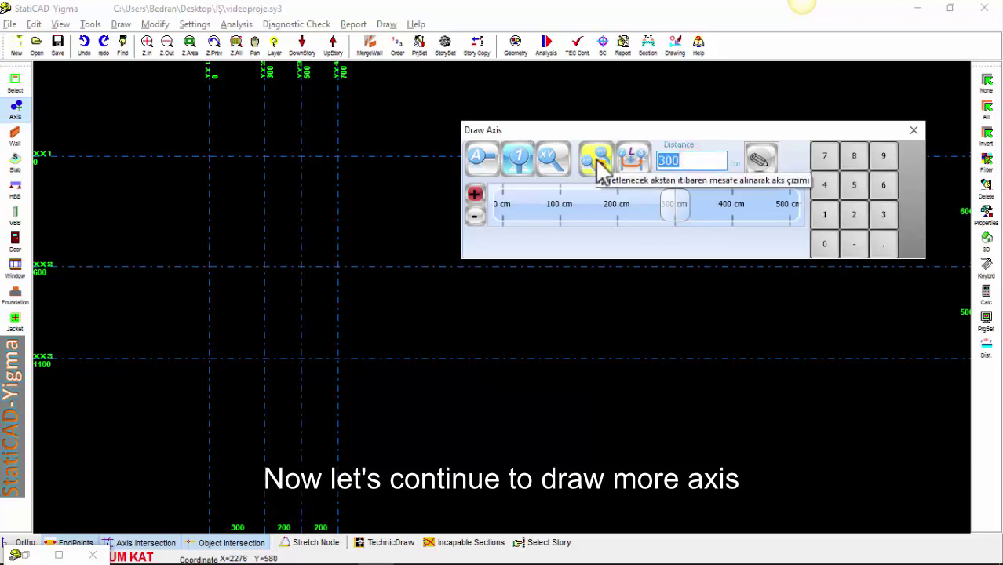
{"action": "key", "text": "BackSpace"}
{"action": "type", "text": "0"}
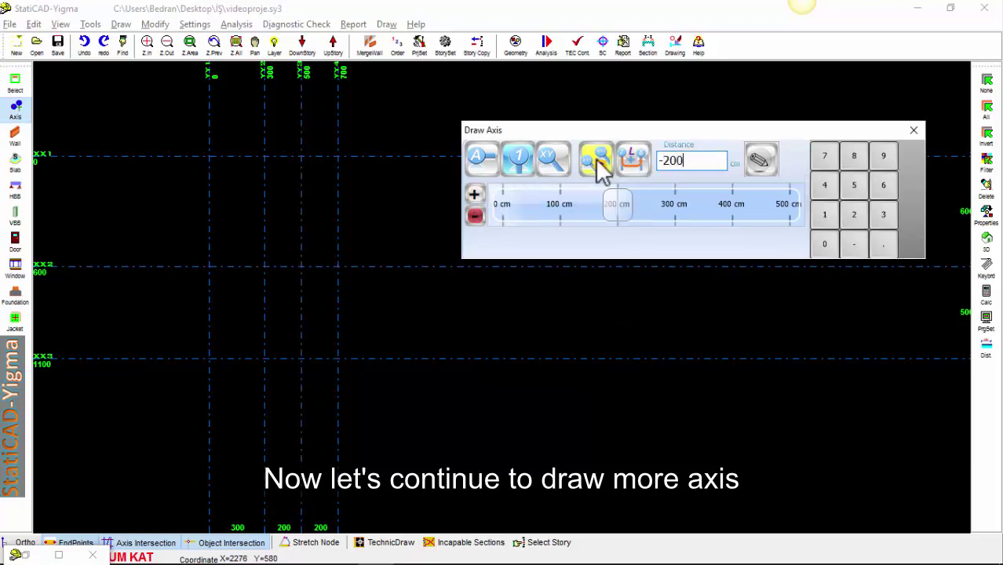
{"action": "left_click", "coordinate": [489, 165]}
{"action": "left_click", "coordinate": [235, 268]}
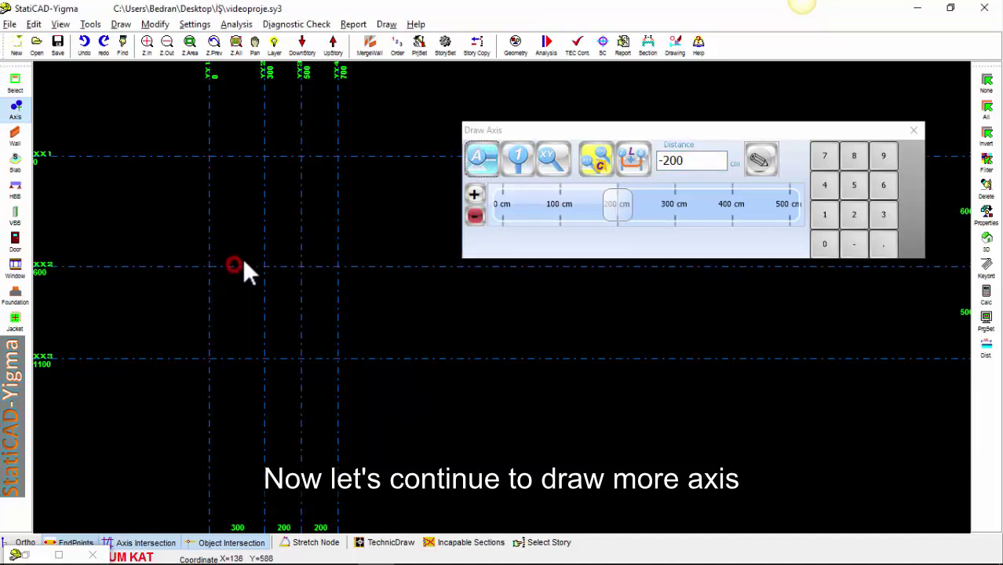
{"action": "left_click", "coordinate": [760, 161]}
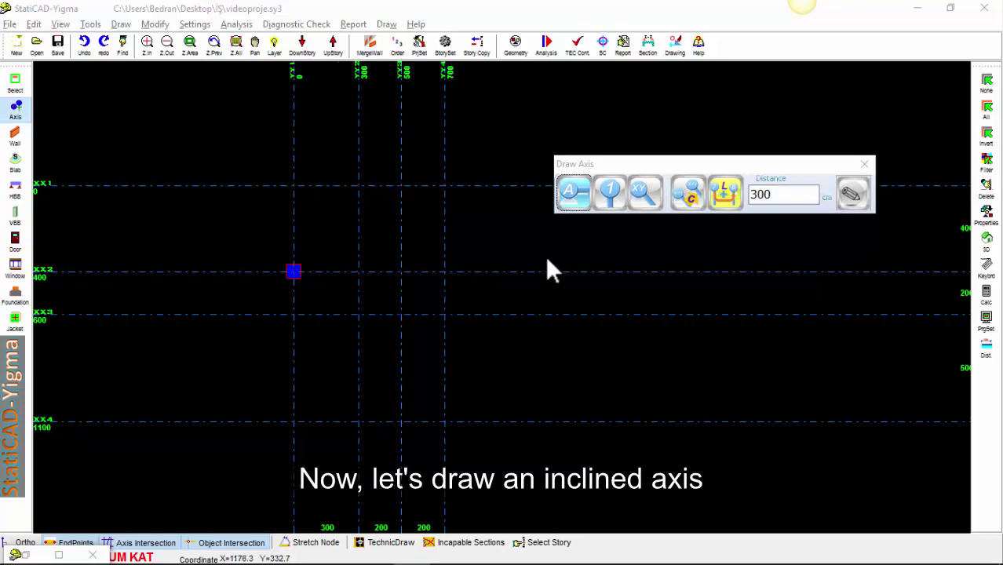
- Draw an inclined axis through the intersections of vertical axis 300 with horizontal axis 0 and vertical axis 500 with horizontal axis 400
{"action": "left_click", "coordinate": [644, 193]}
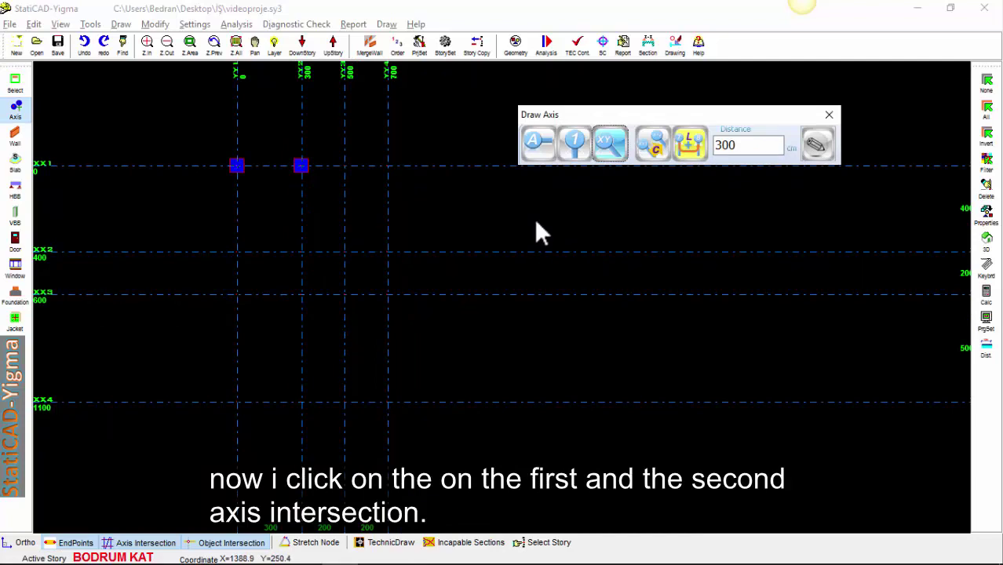
{"action": "left_click", "coordinate": [298, 165]}
{"action": "left_click", "coordinate": [347, 251]}
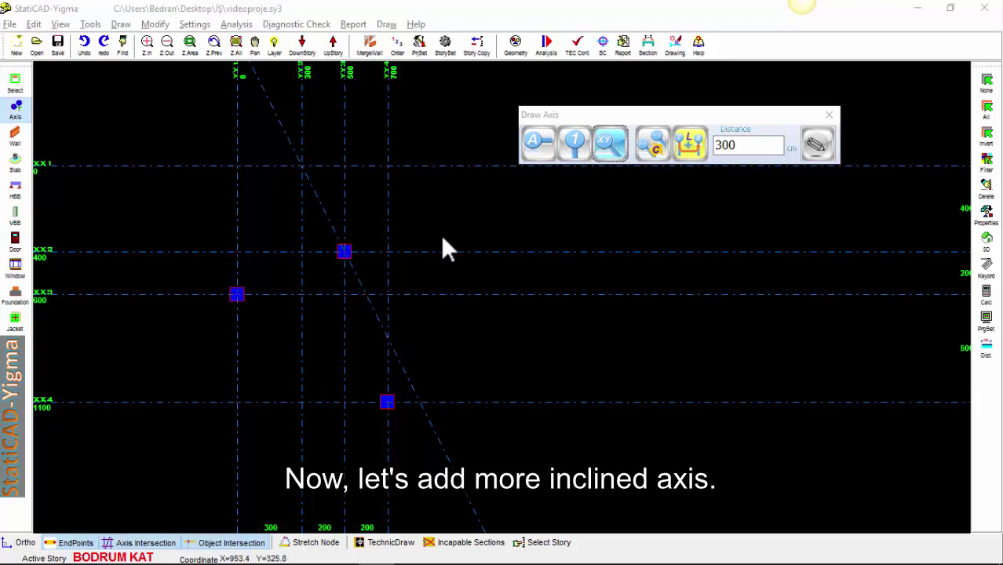
- Draw a parallel inclined axis 300 cm from the existing inclined axis, selecting that axis as the reference
{"action": "left_click", "coordinate": [660, 151]}
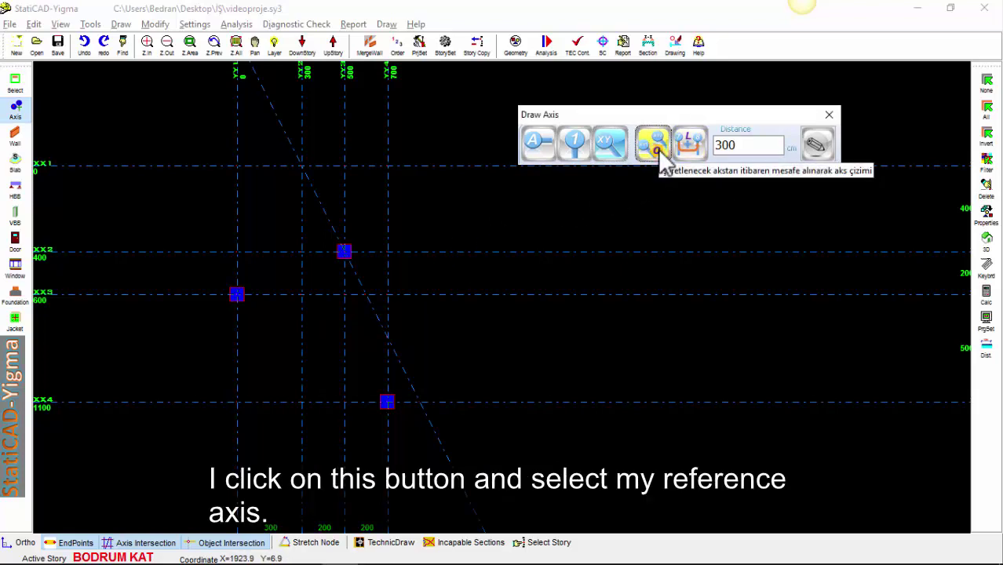
{"action": "left_click", "coordinate": [372, 311]}
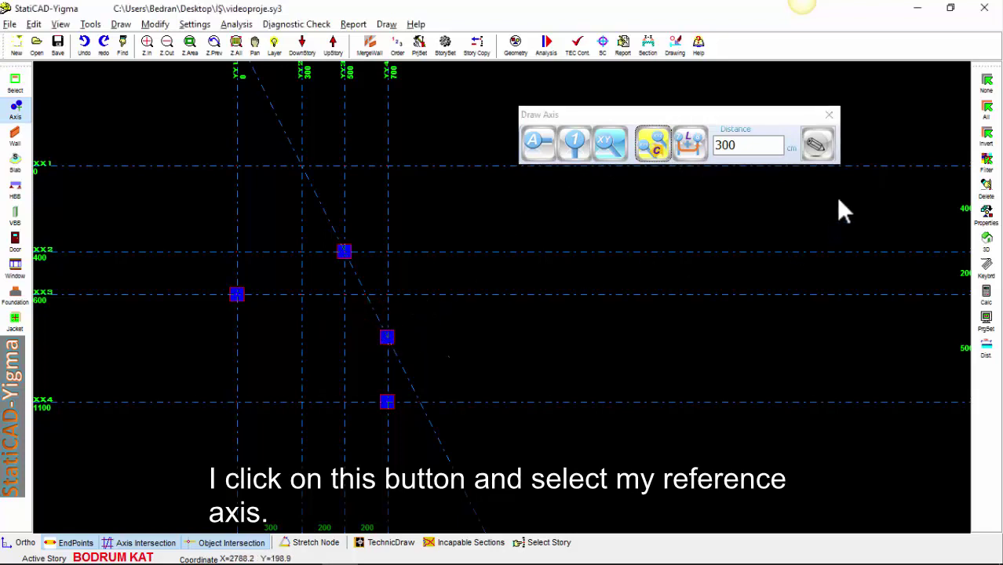
{"action": "left_click", "coordinate": [825, 151]}
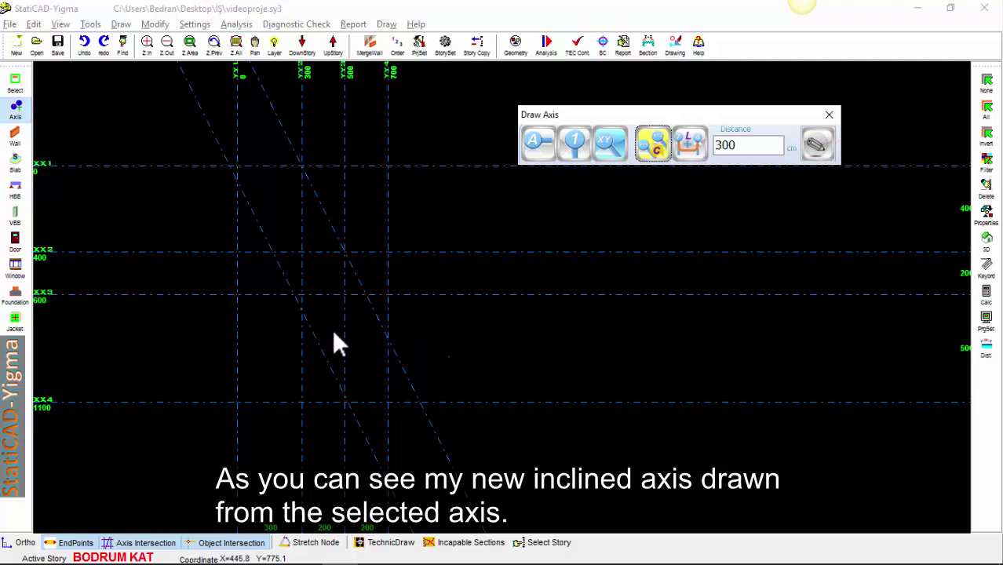
{"action": "left_click", "coordinate": [365, 295]}
{"action": "left_click", "coordinate": [387, 337]}
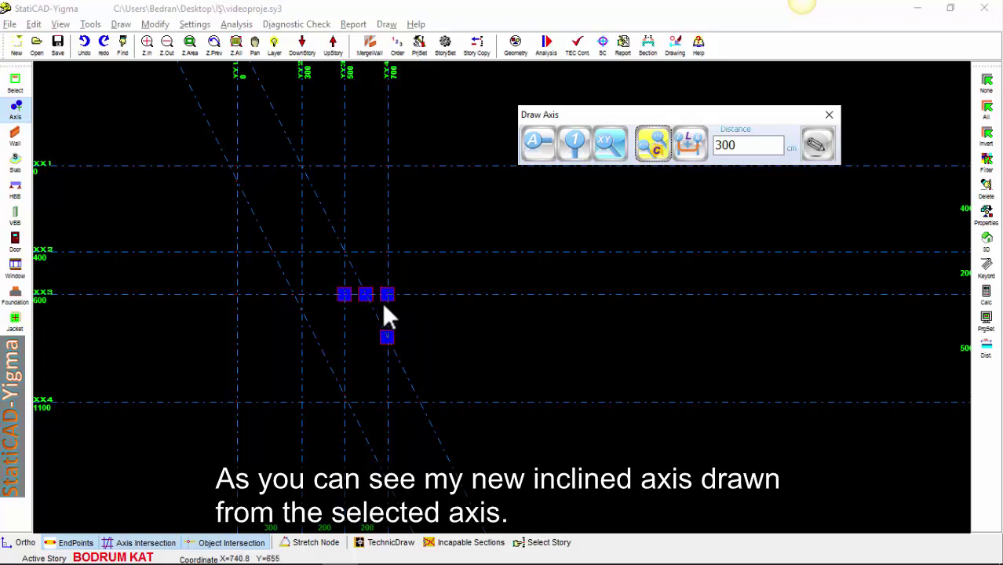